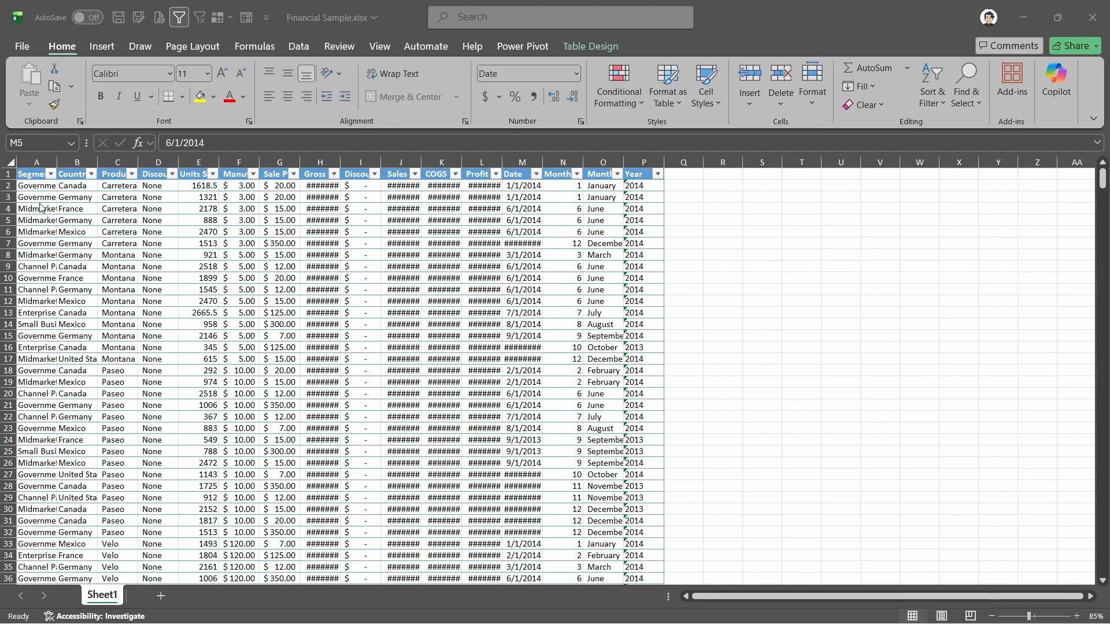
- AutoFit the width of column A to its contents
left_click(34, 174)
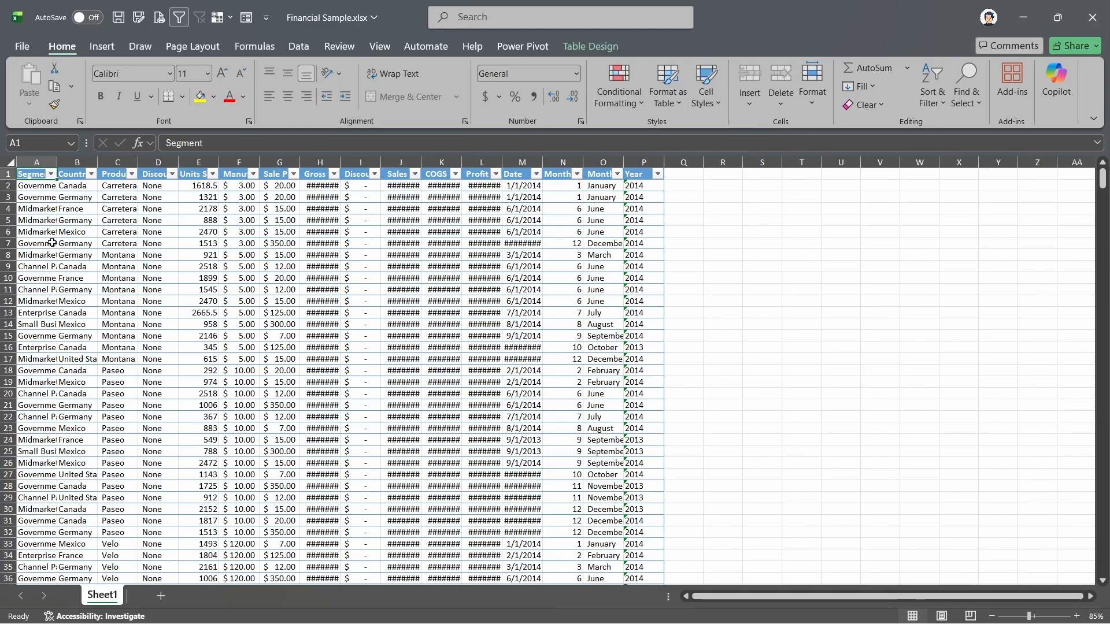
left_click(43, 157)
double_click(57, 162)
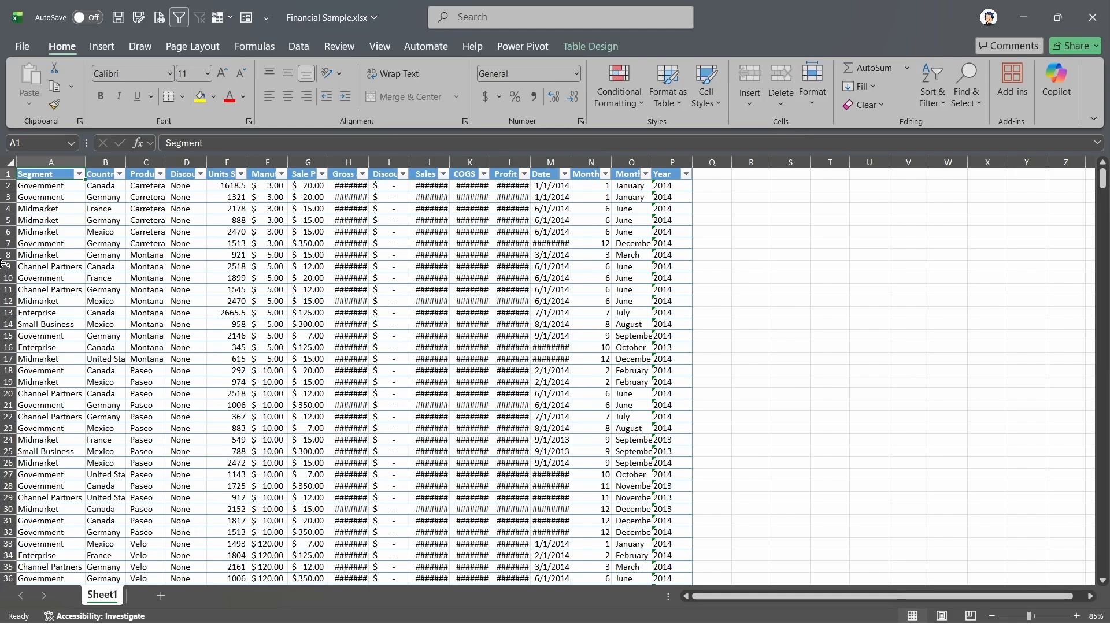
- AutoFit columns A through P together, and undo the width change
left_click_drag(55, 161, 682, 149)
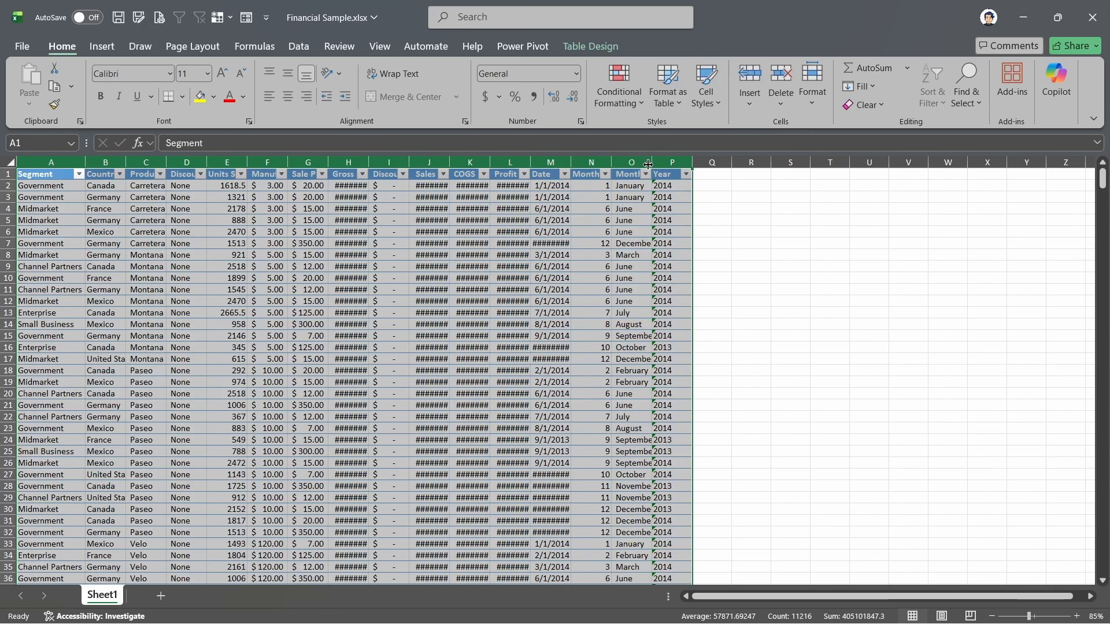
double_click(652, 164)
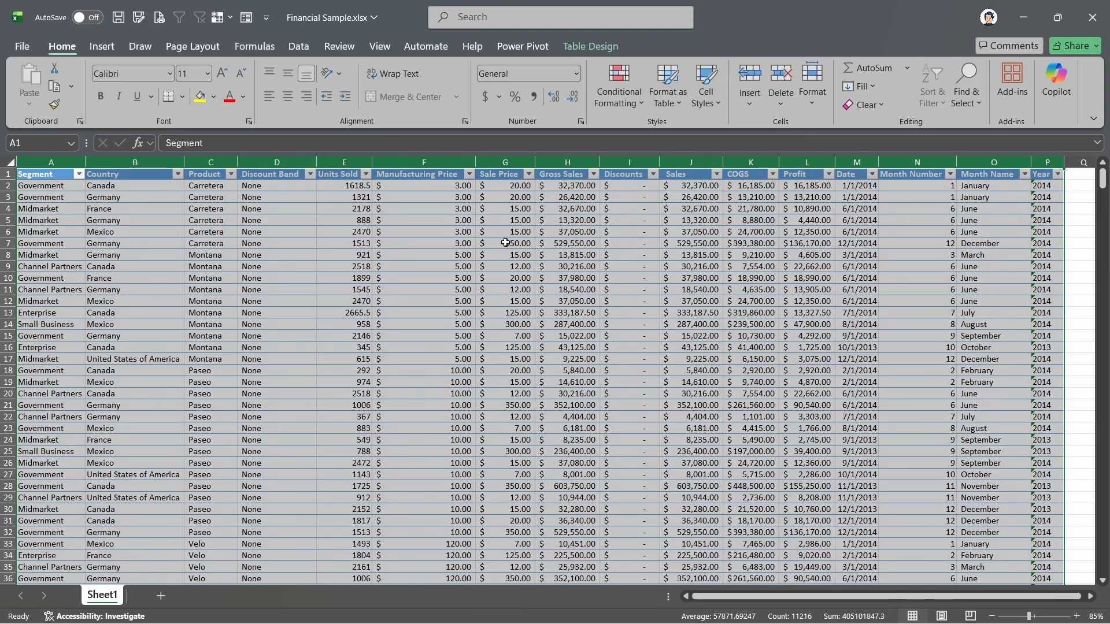
key("ctrl+z")
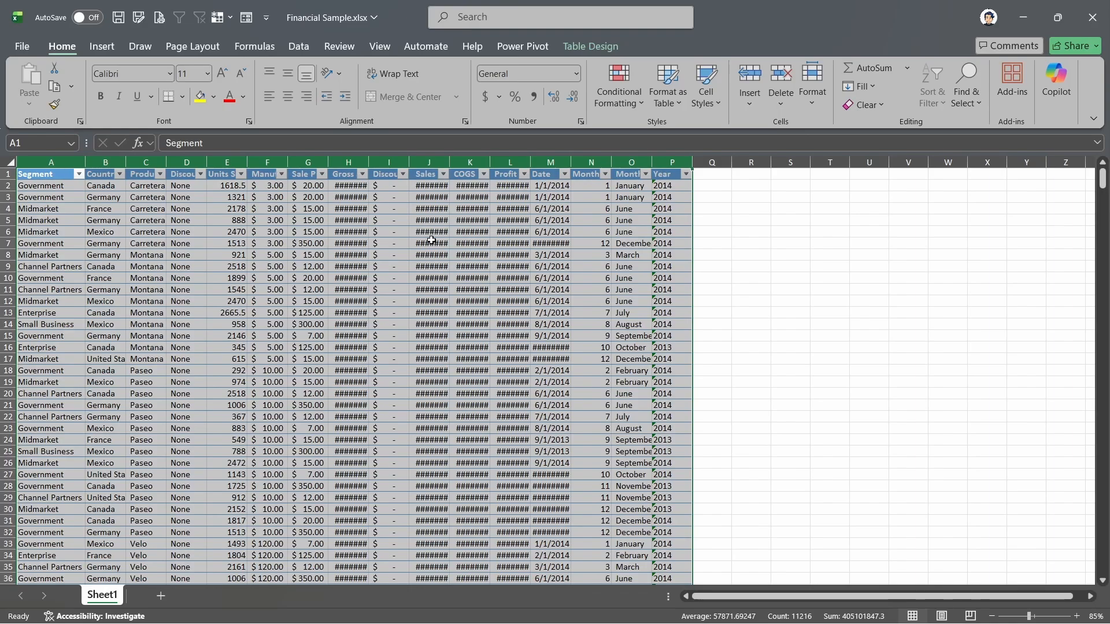
- Select the whole table starting from A1 and AutoFit the width of its columns
key("ctrl+Home")
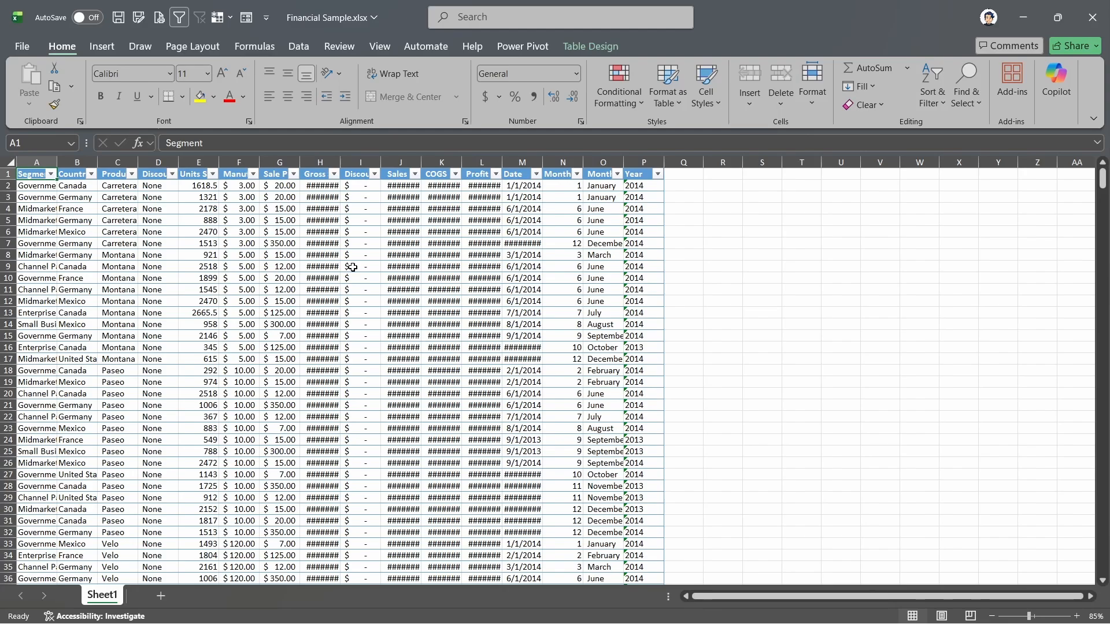
key("ctrl+shift+Right")
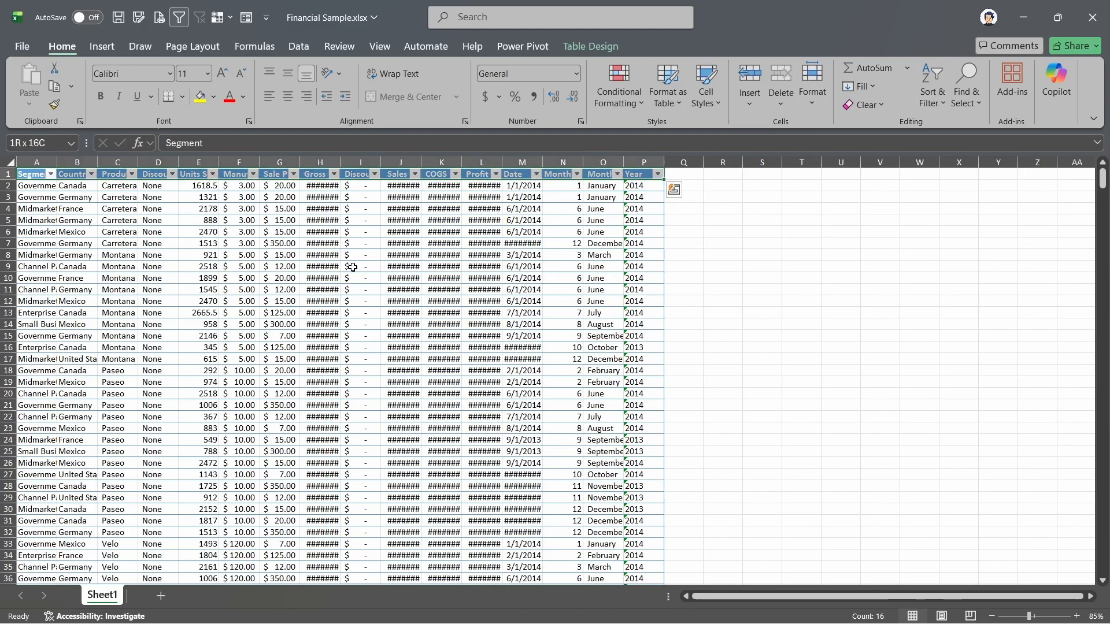
key("ctrl+shift+Down")
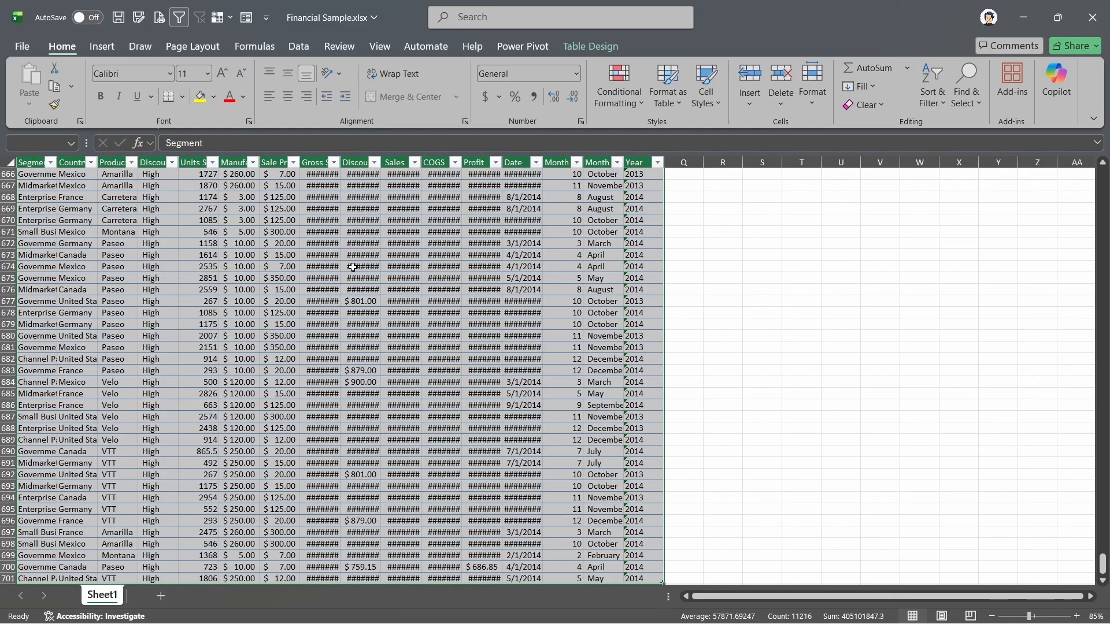
key("alt")
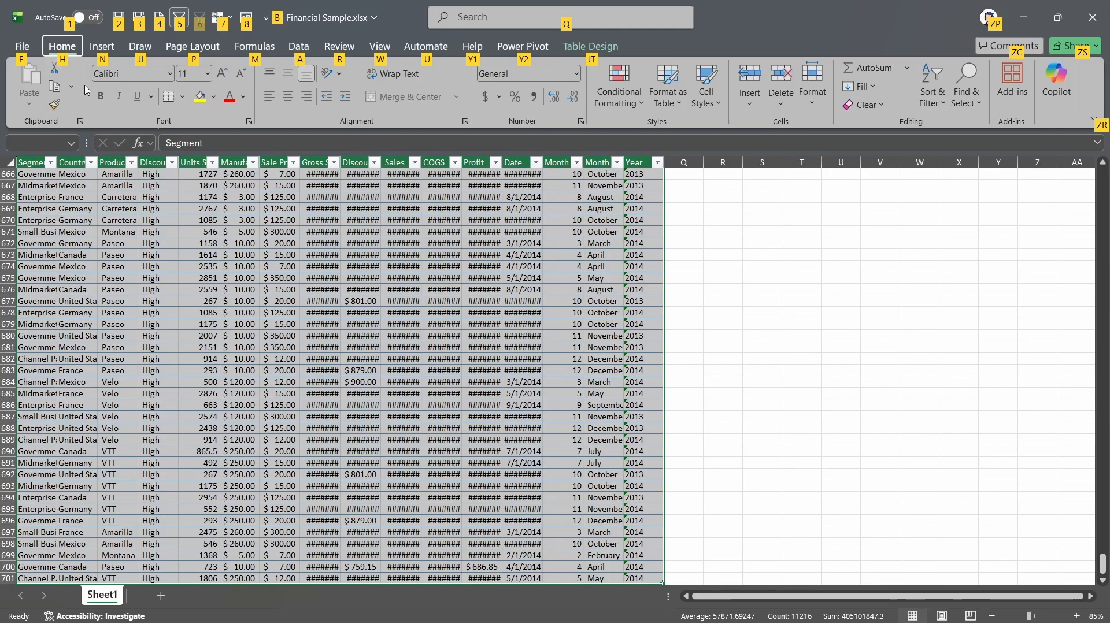
key("h")
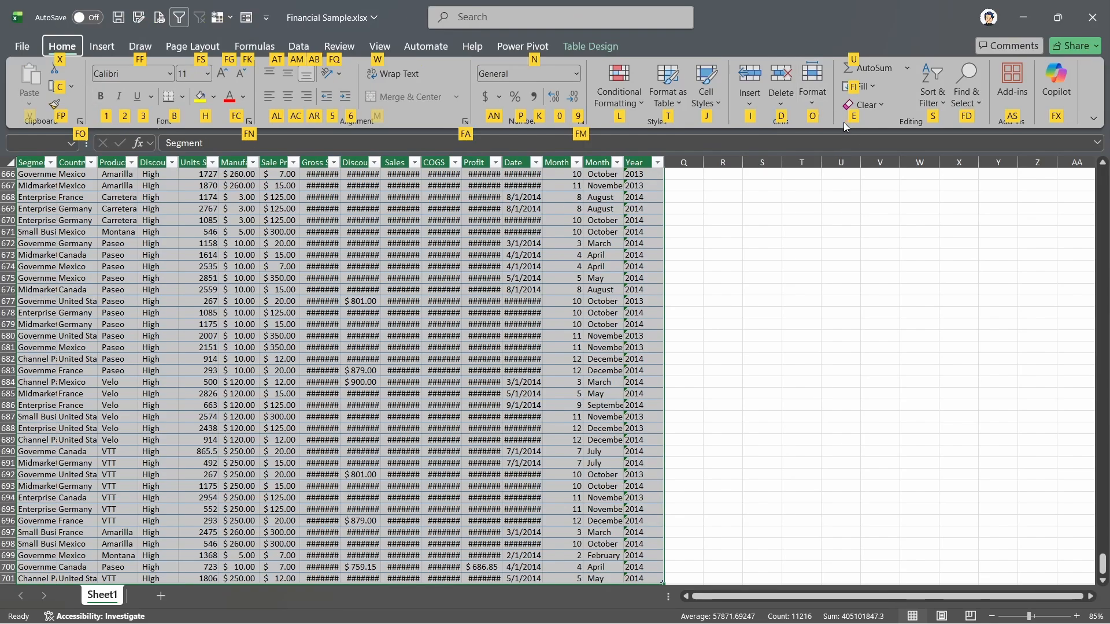
key("o")
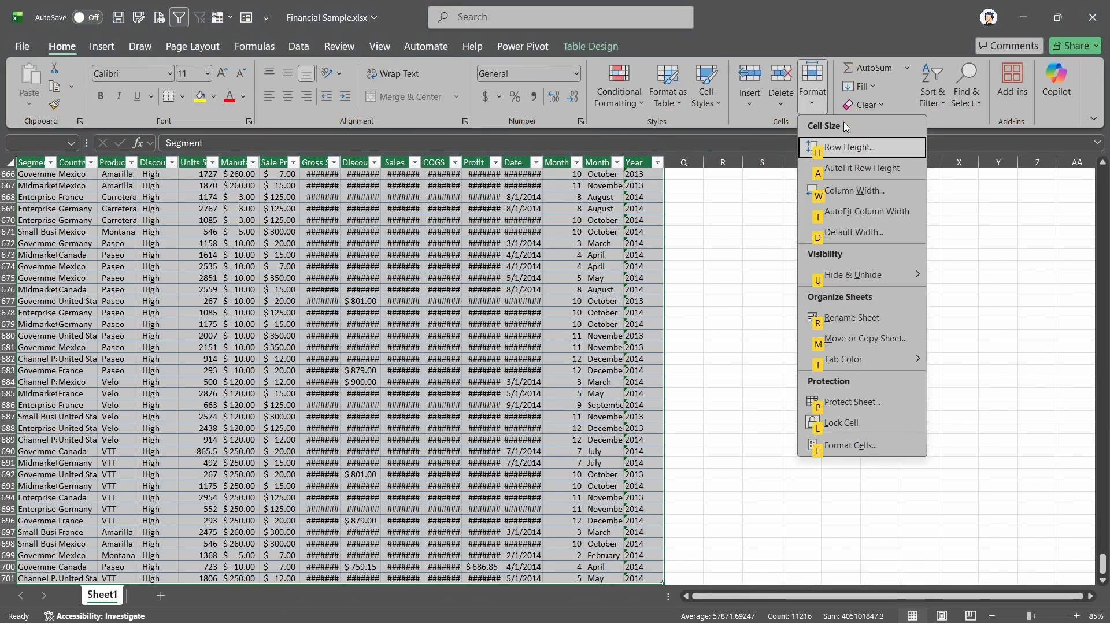
left_click(892, 221)
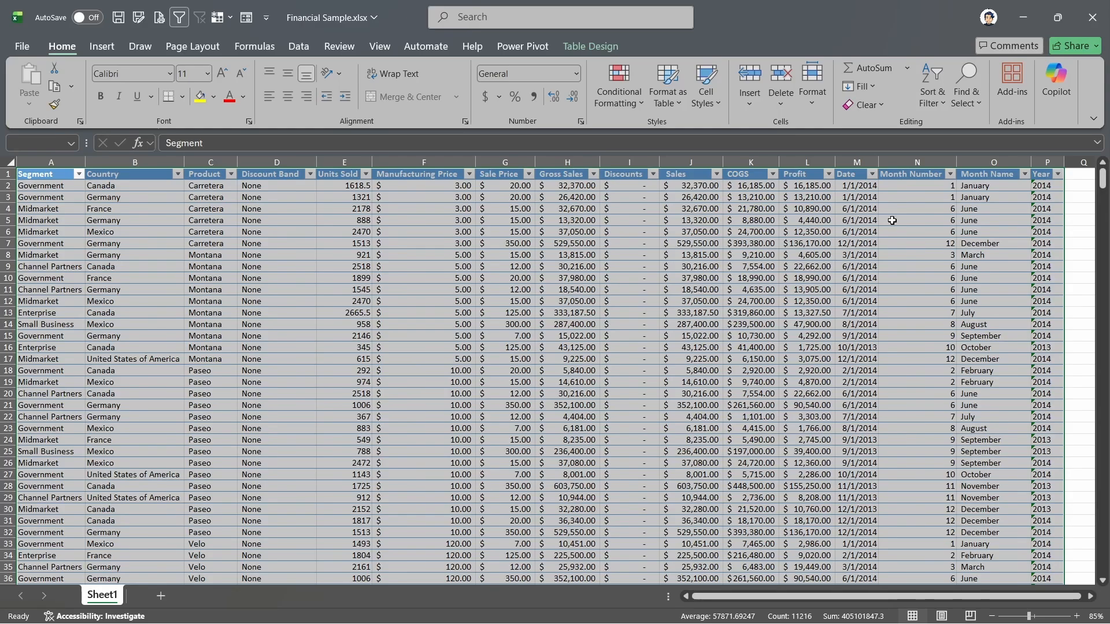
- Undo the column AutoFit, redo it, and undo it again
key("ctrl+z")
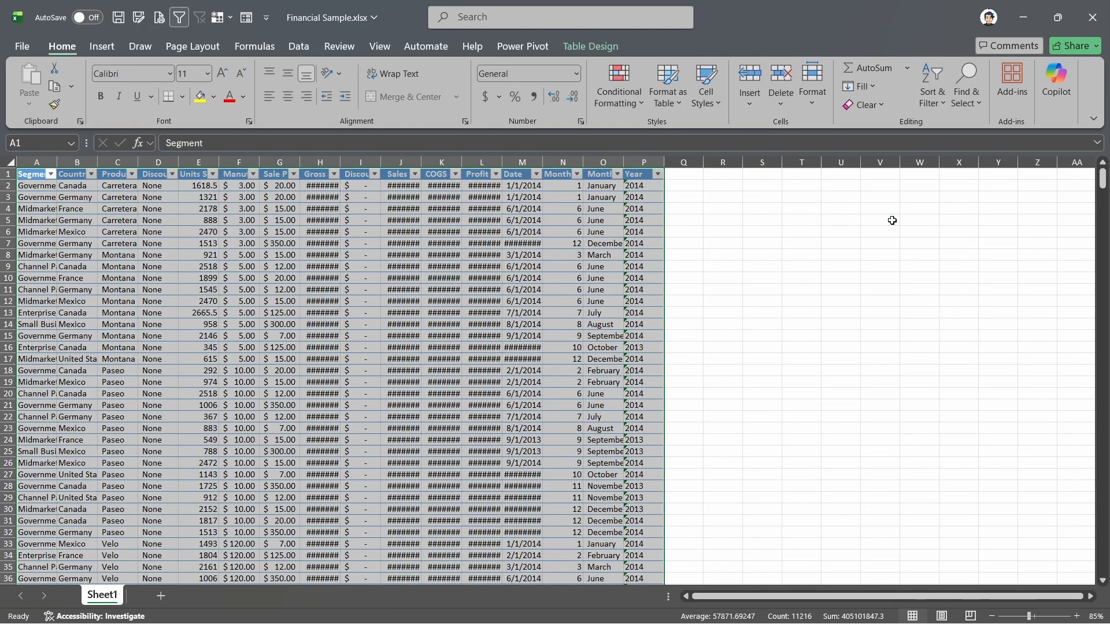
key("ctrl+y")
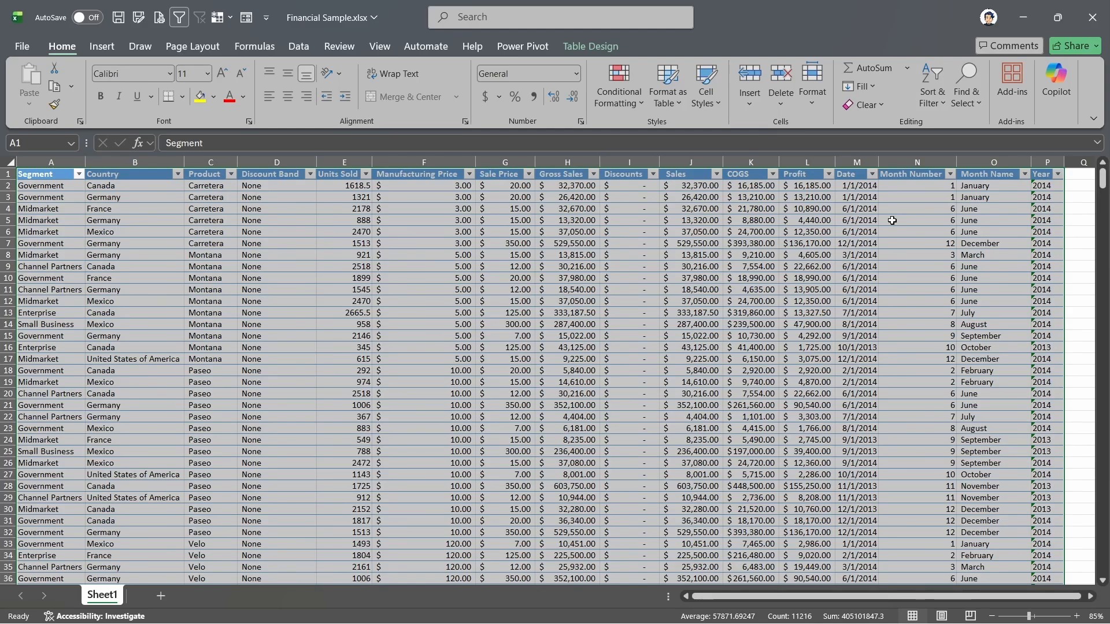
key("ctrl+z")
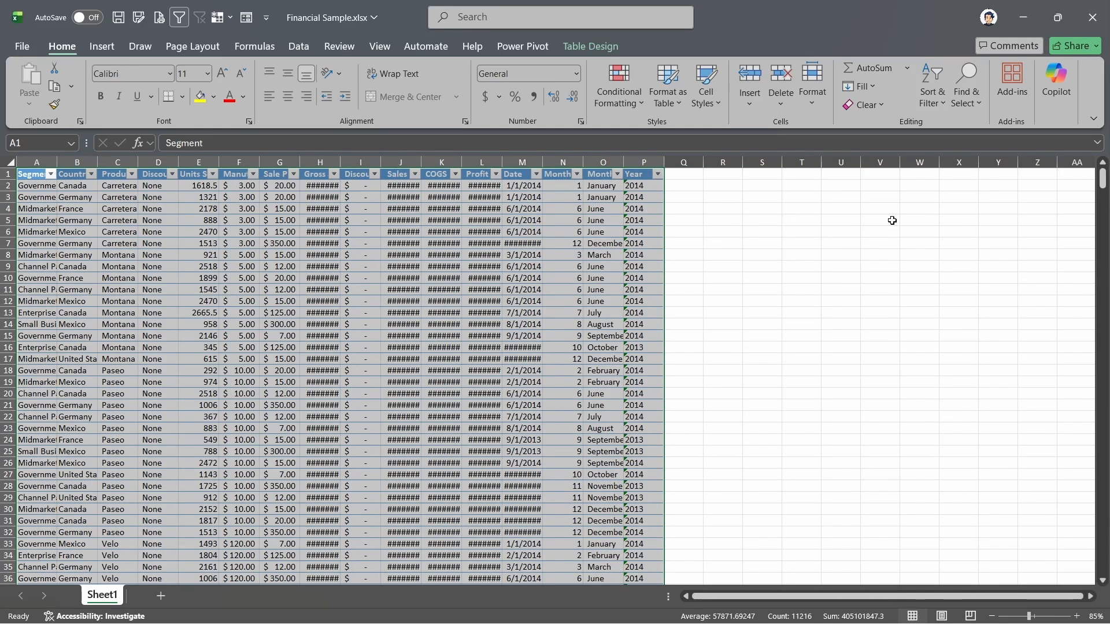
- Insert three blank rows above the table by selecting rows 1 through 3
key("ctrl+Home")
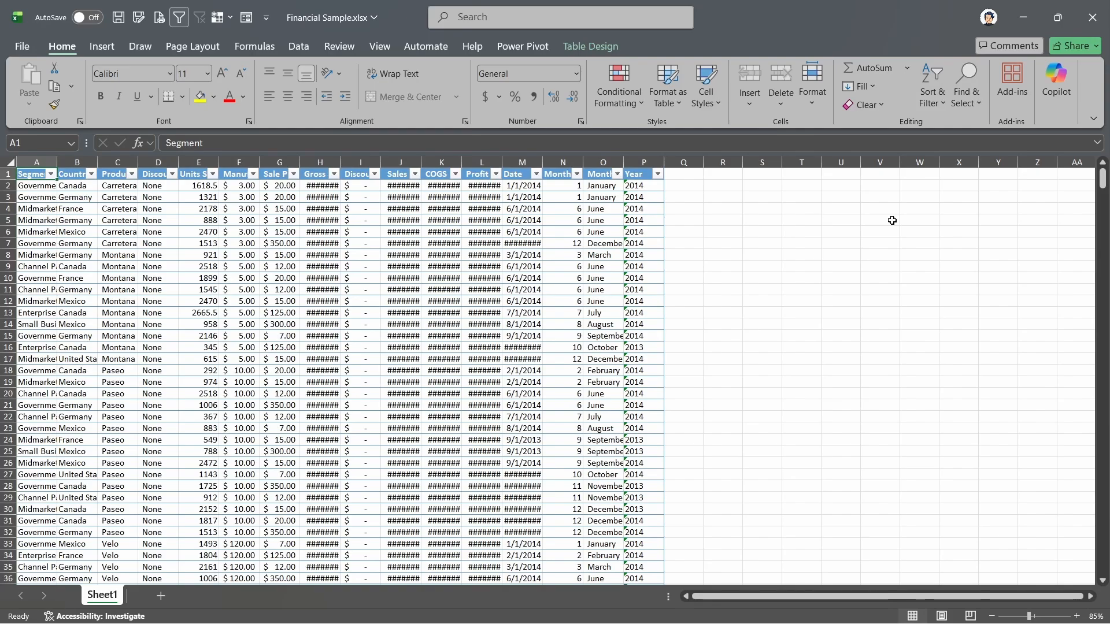
key("shift+space")
key("shift+space")
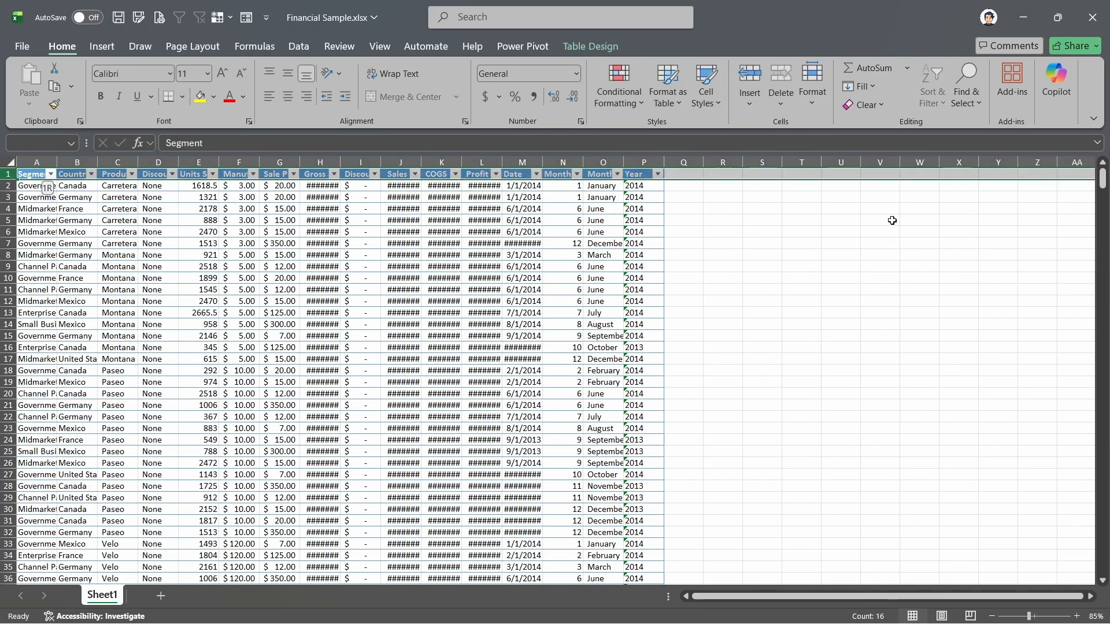
key("shift+Down")
key("shift+Down")
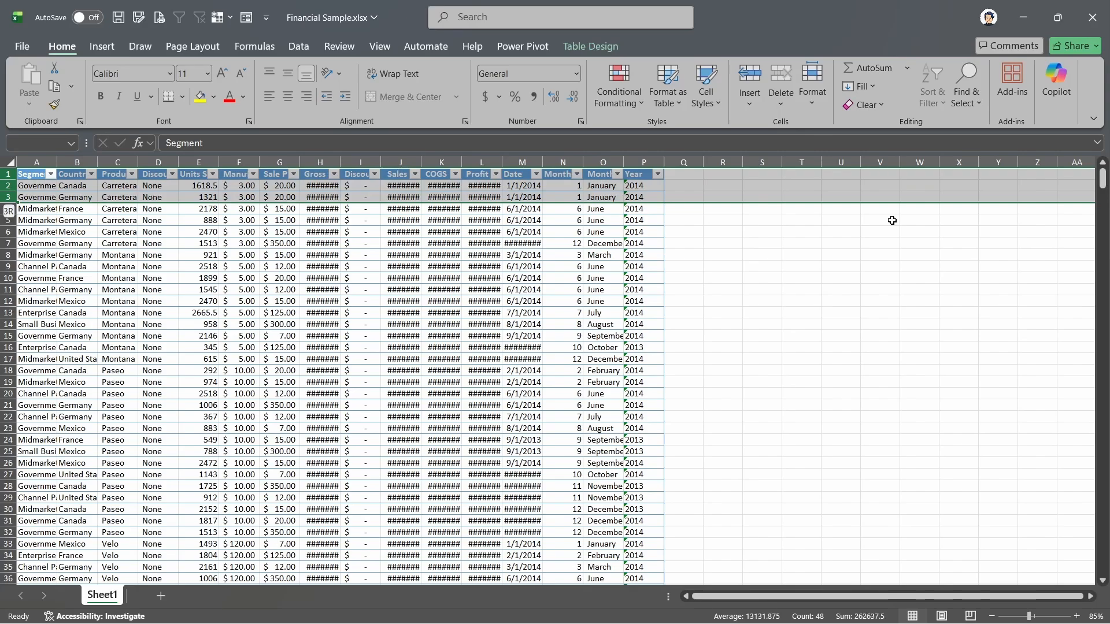
key("ctrl+shift+plus")
- Enter the title "Financial Sample Spreadsheet" in cell A1
key("ctrl+Home")
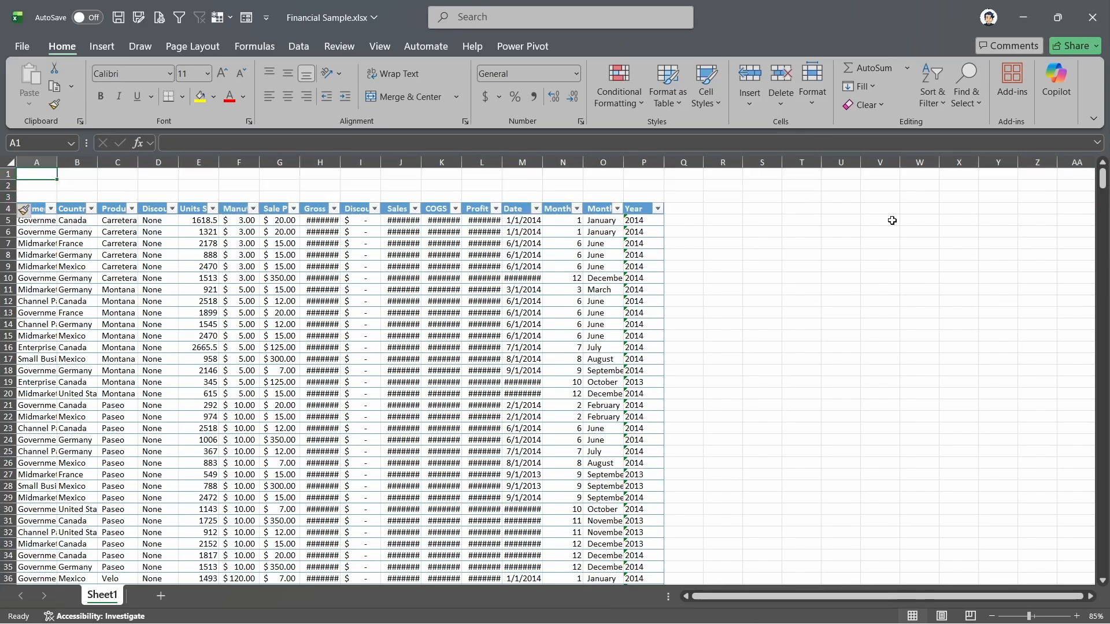
type("Financial")
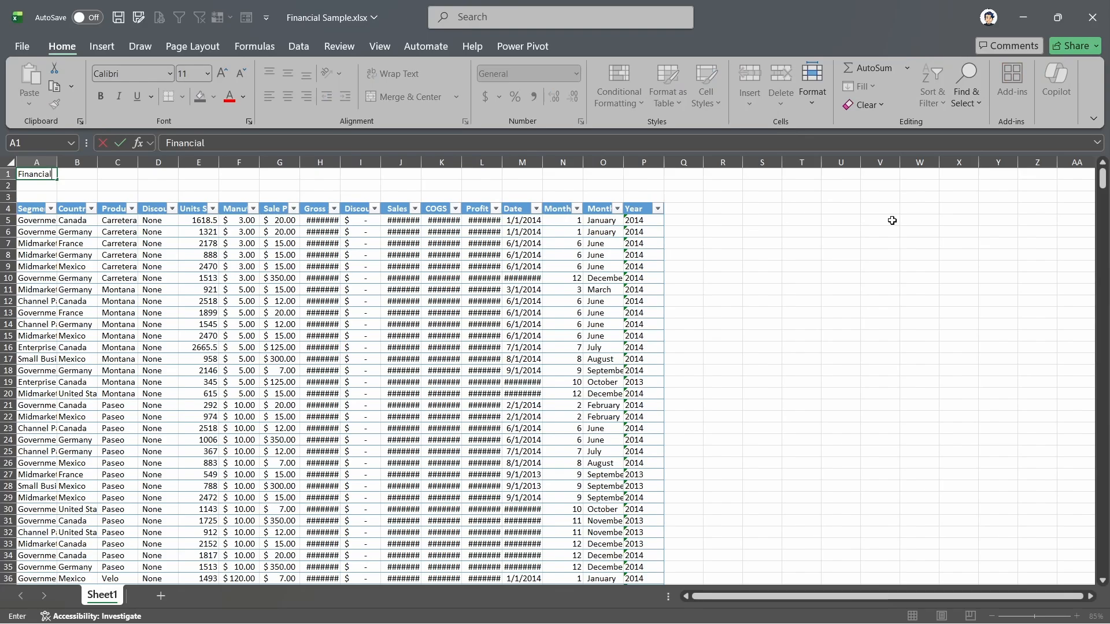
type(" Sample S")
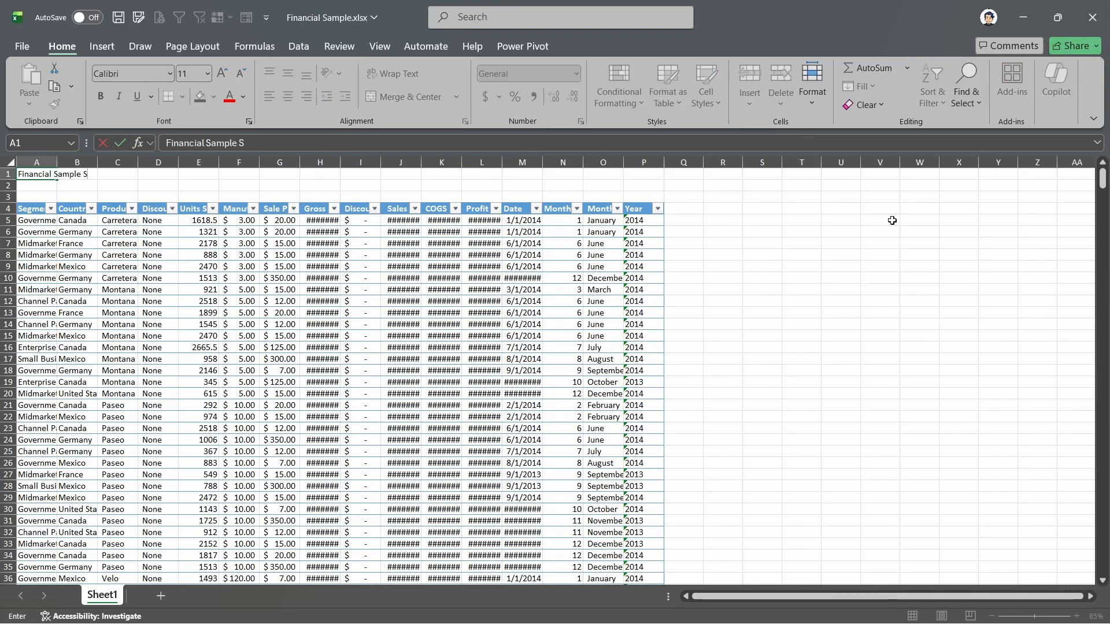
type("preadsheet")
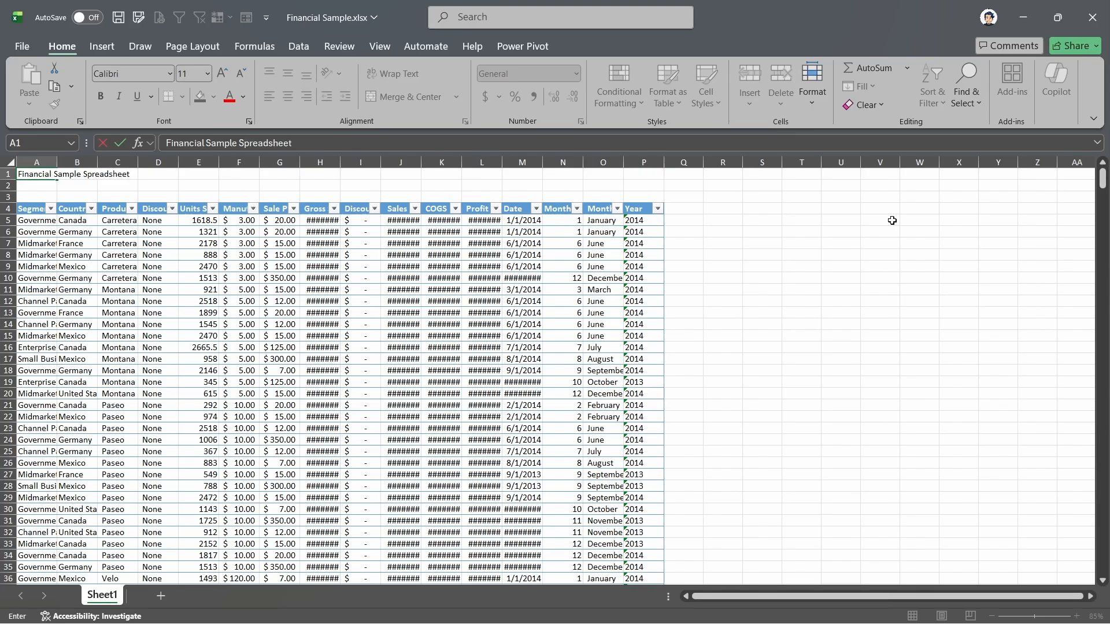
key("Return")
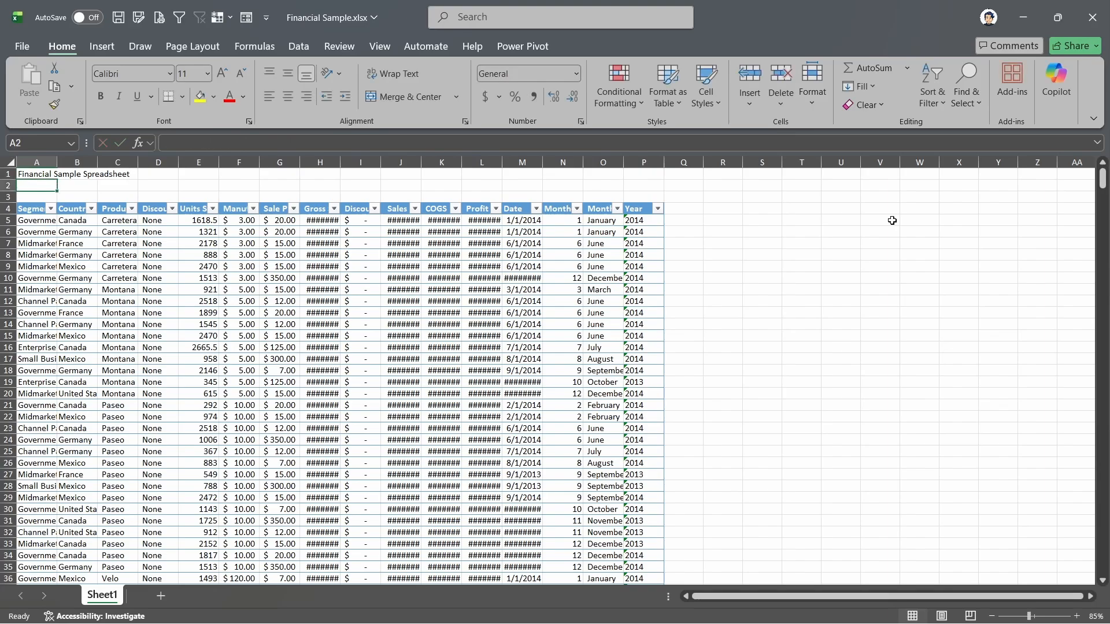
- Enter the date "May 2026" in cell A2 below the title
type("May 202")
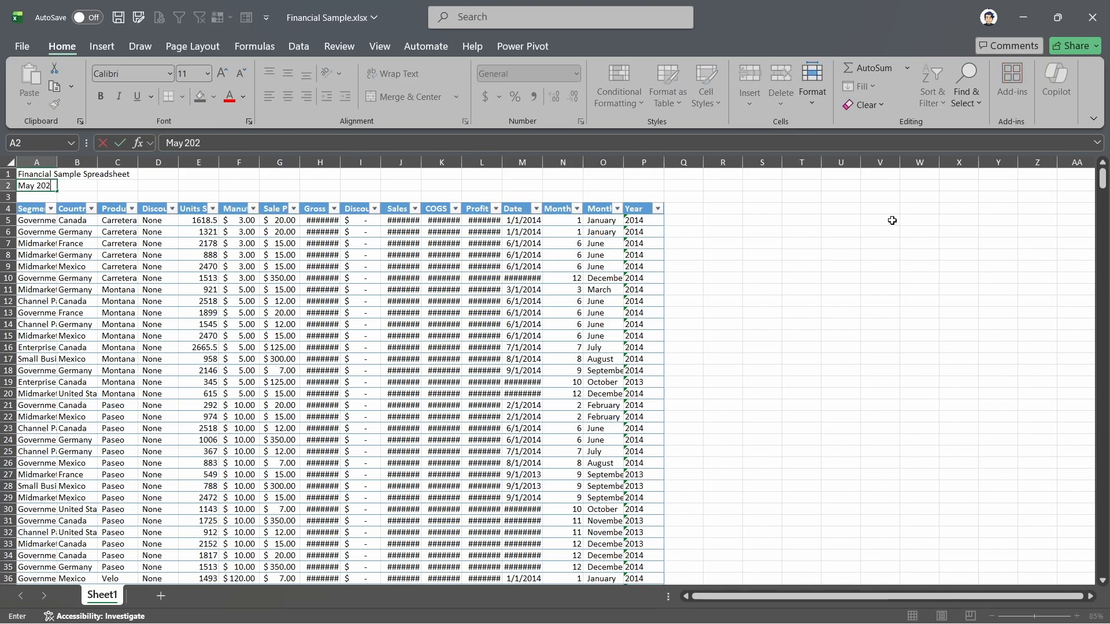
type("6")
key("Return")
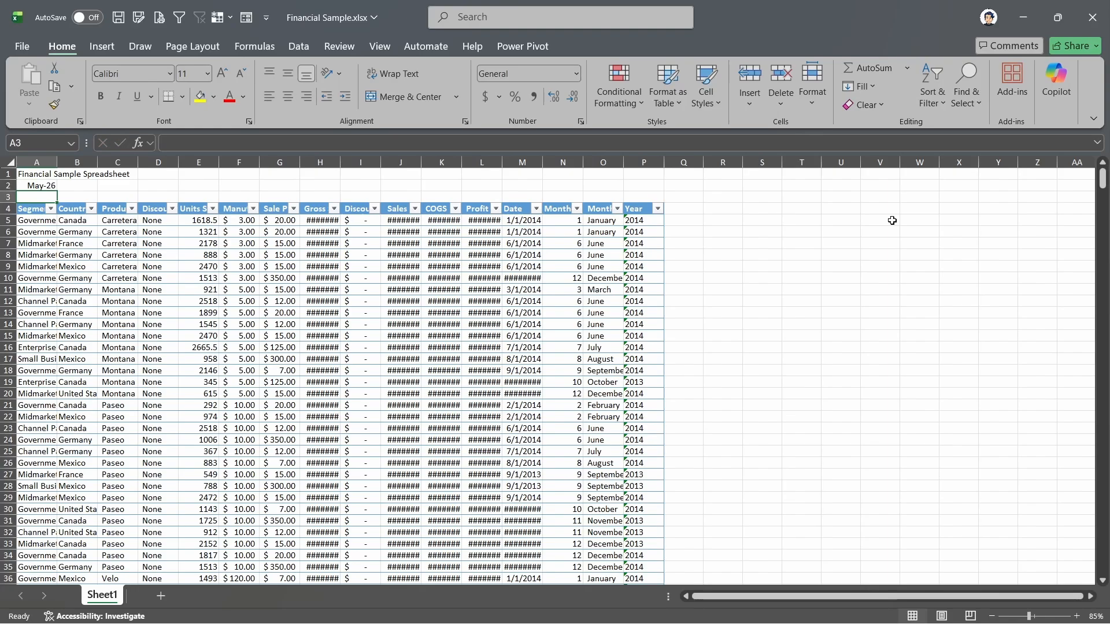
- Make the title in cell A1 bold
key("Up")
key("Up")
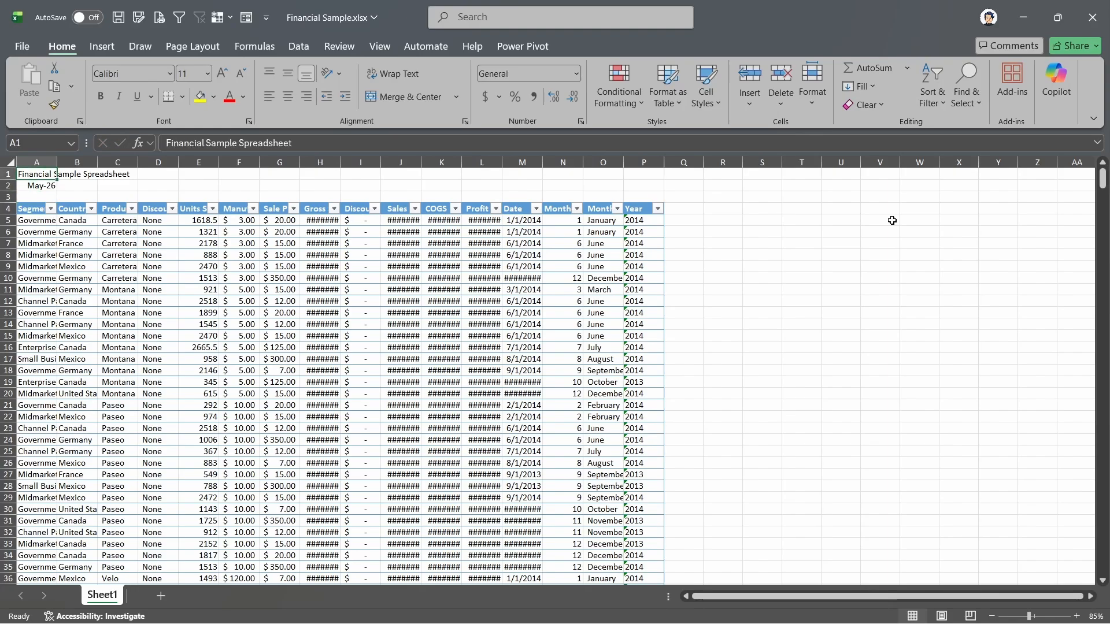
key("ctrl+b")
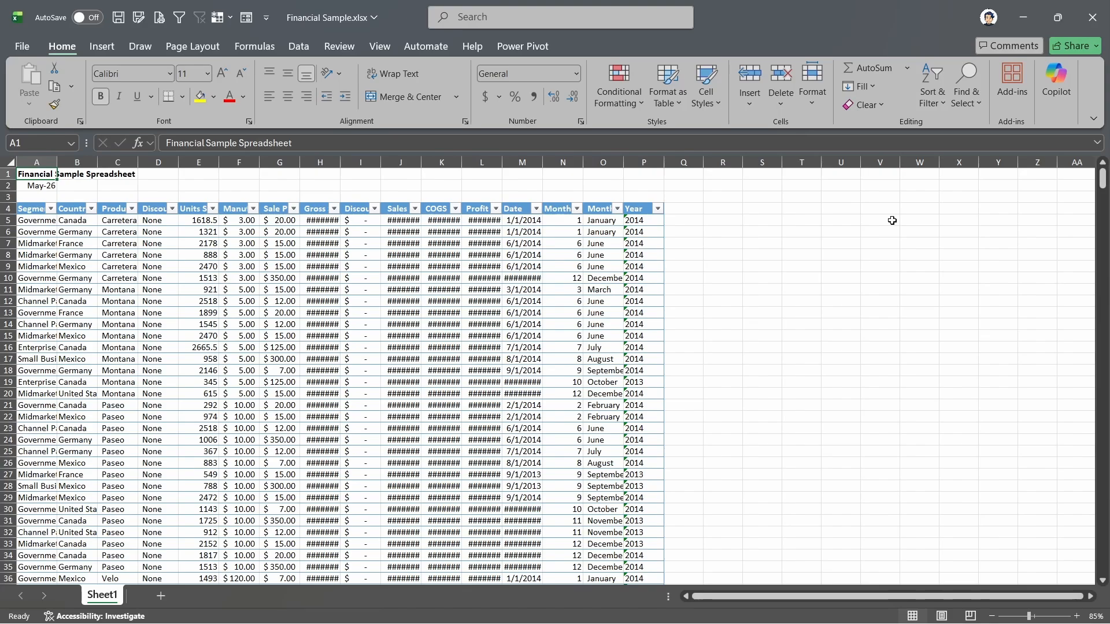
- Select columns A through P and AutoFit all their widths to their contents
key("Down")
key("Up")
left_click_drag(46, 159, 623, 164)
double_click(624, 164)
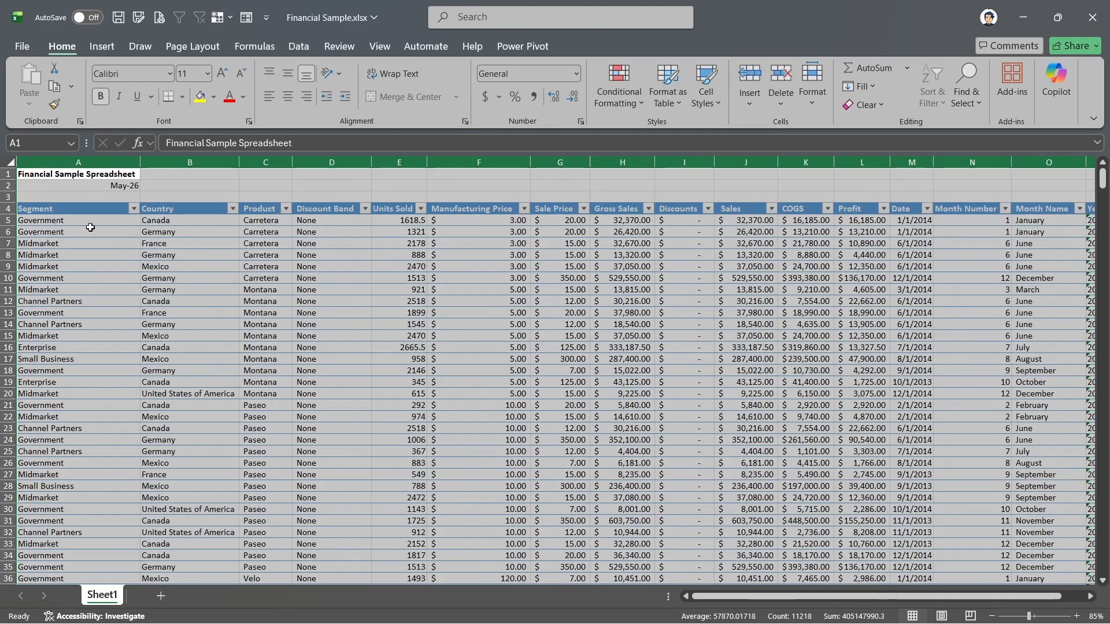
- Widen column A manually to about double its width, and AutoFit it back to its contents
left_click_drag(75, 209, 86, 278)
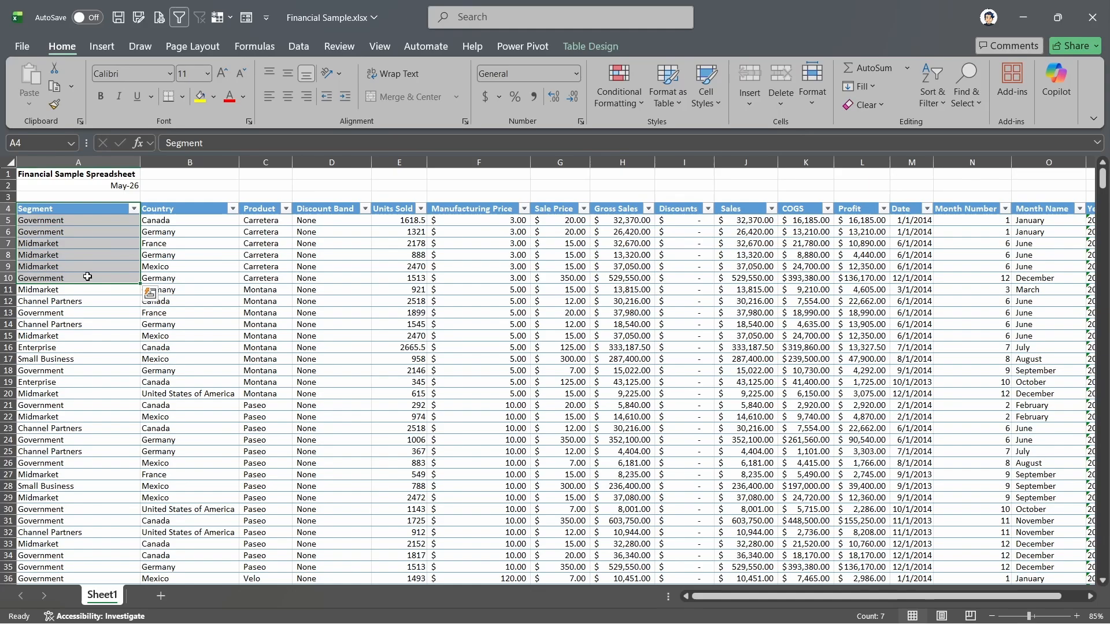
left_click(79, 175)
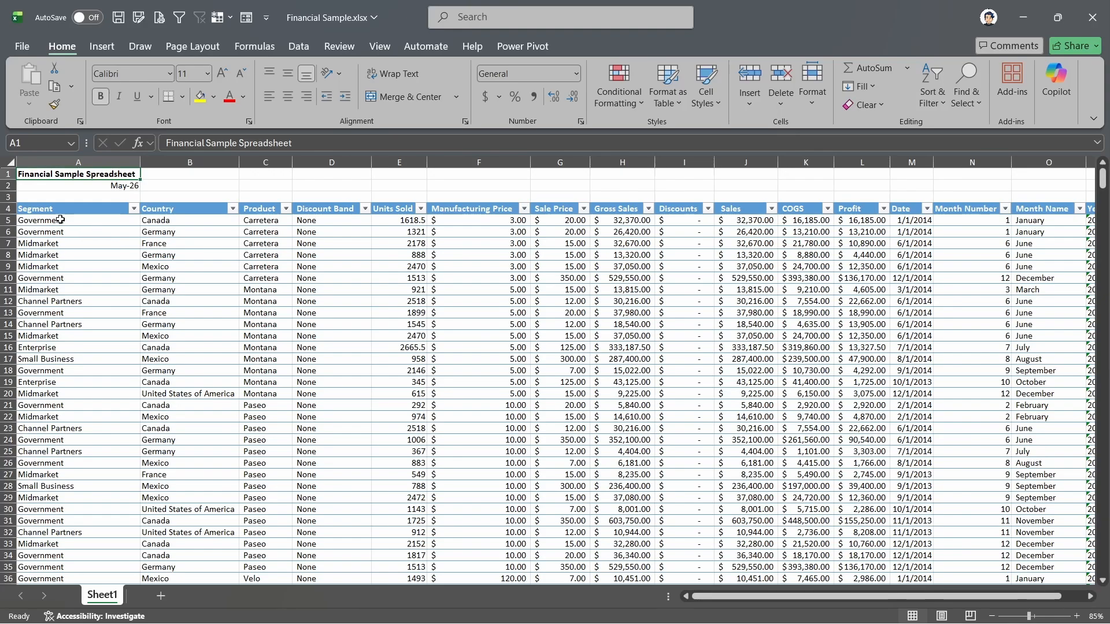
left_click_drag(142, 165, 263, 165)
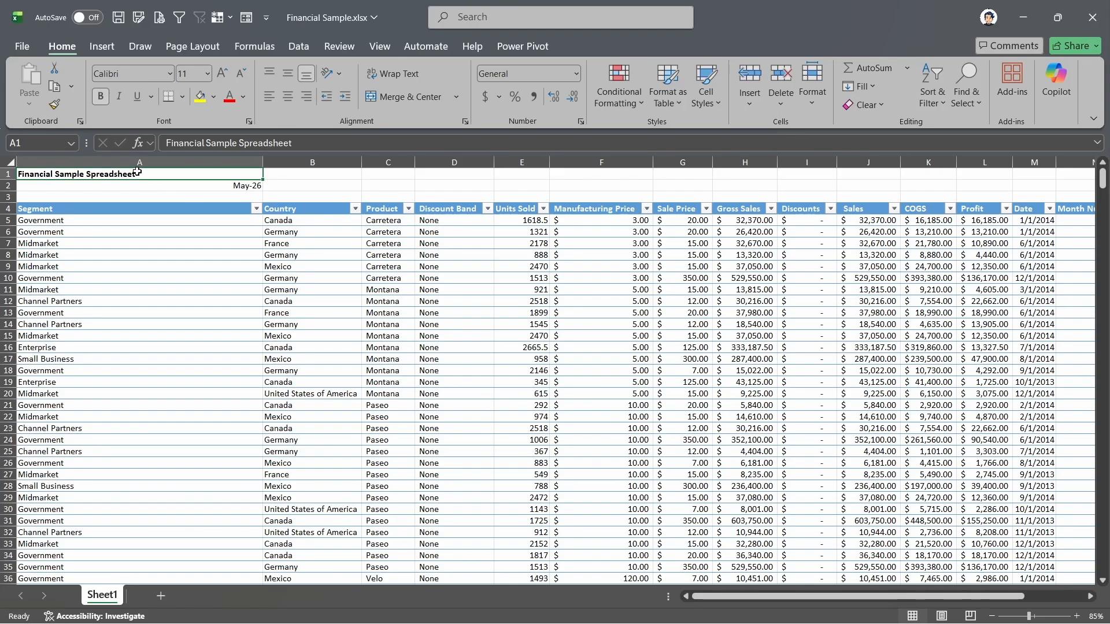
double_click(263, 161)
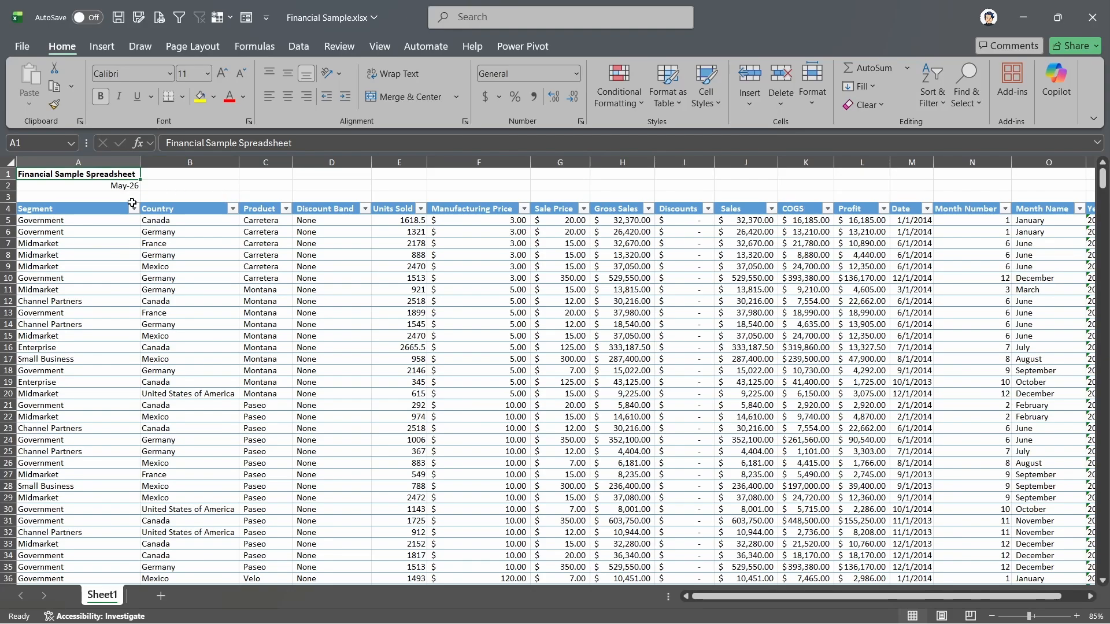
- Select the Segment column from its header in A4 to the table's last row and AutoFit the column width to that selection
left_click(82, 210)
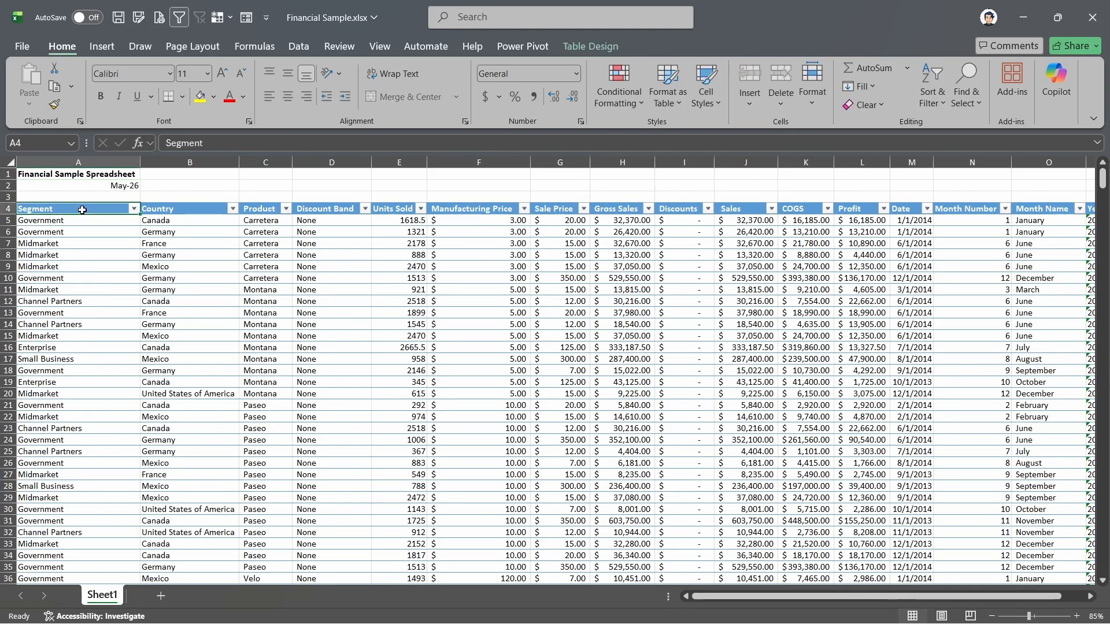
key("ctrl+shift+Down")
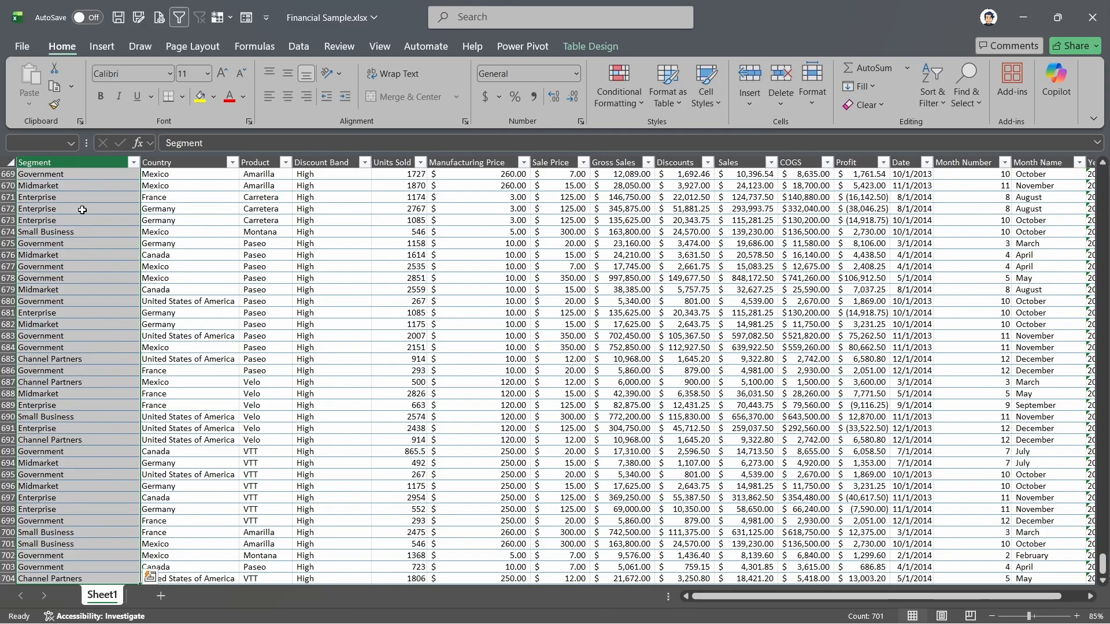
scroll(82, 210, "up", 9)
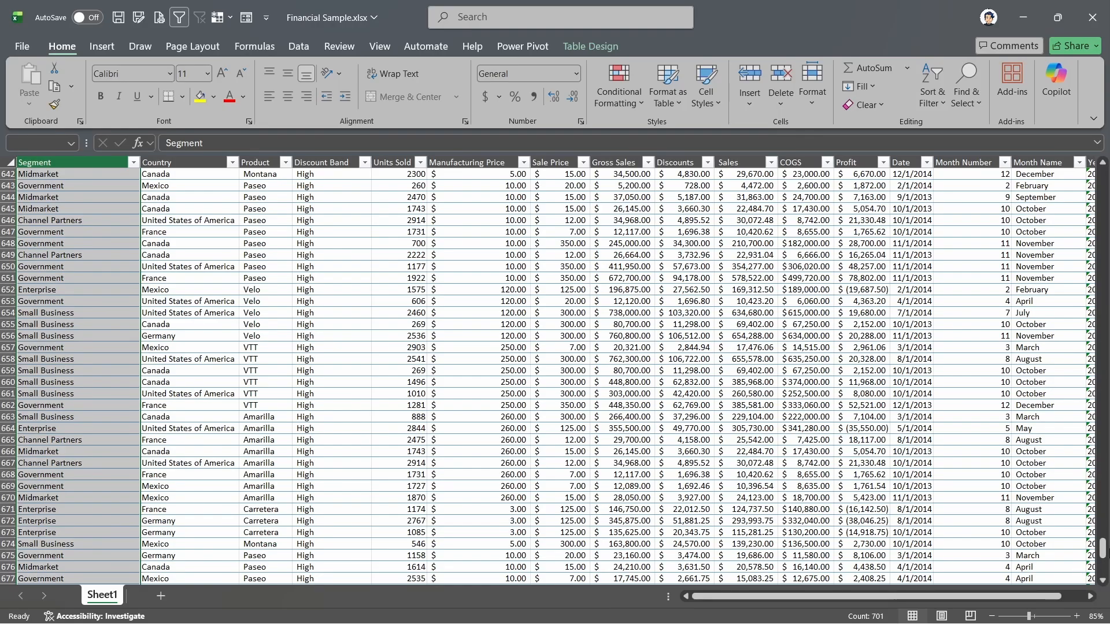
left_click_drag(1103, 550, 1103, 173)
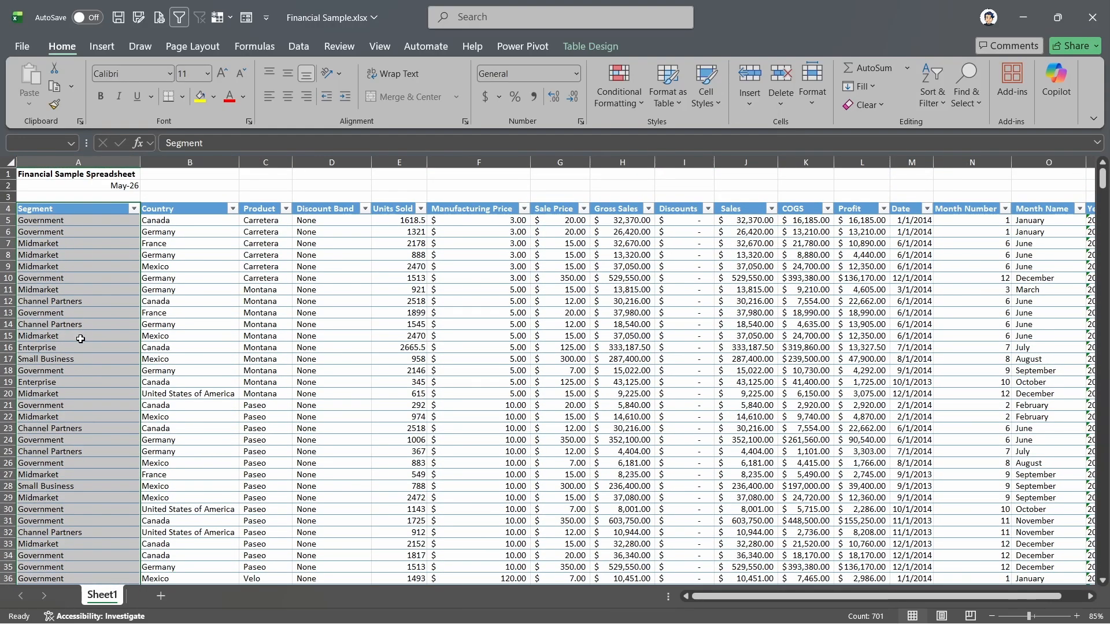
key("alt+h")
key("o")
key("i")
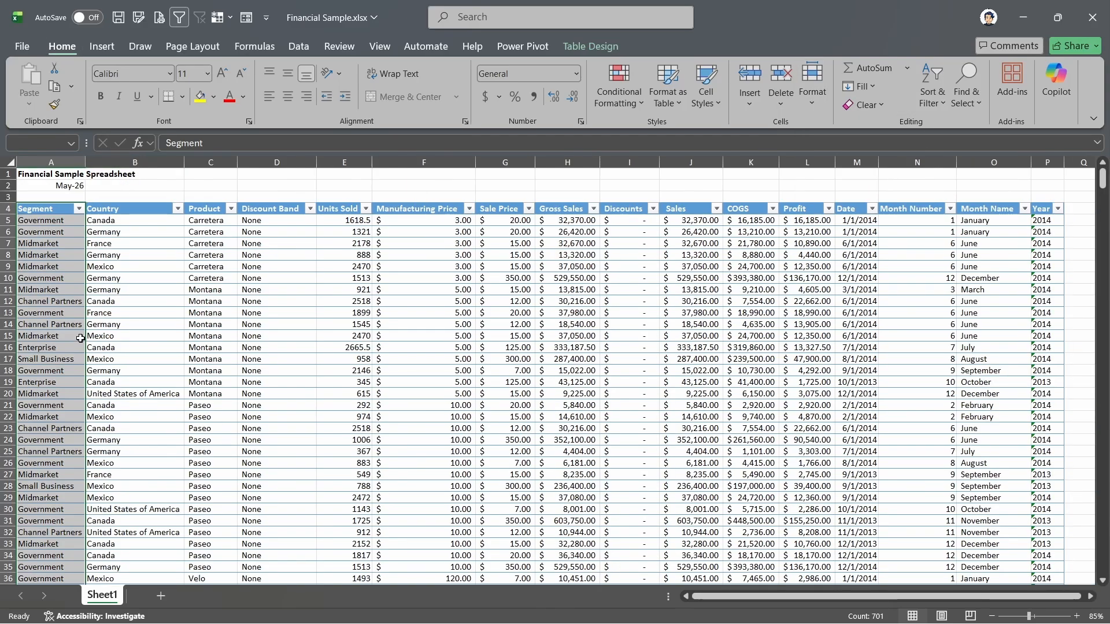
left_click_drag(50, 301, 50, 474)
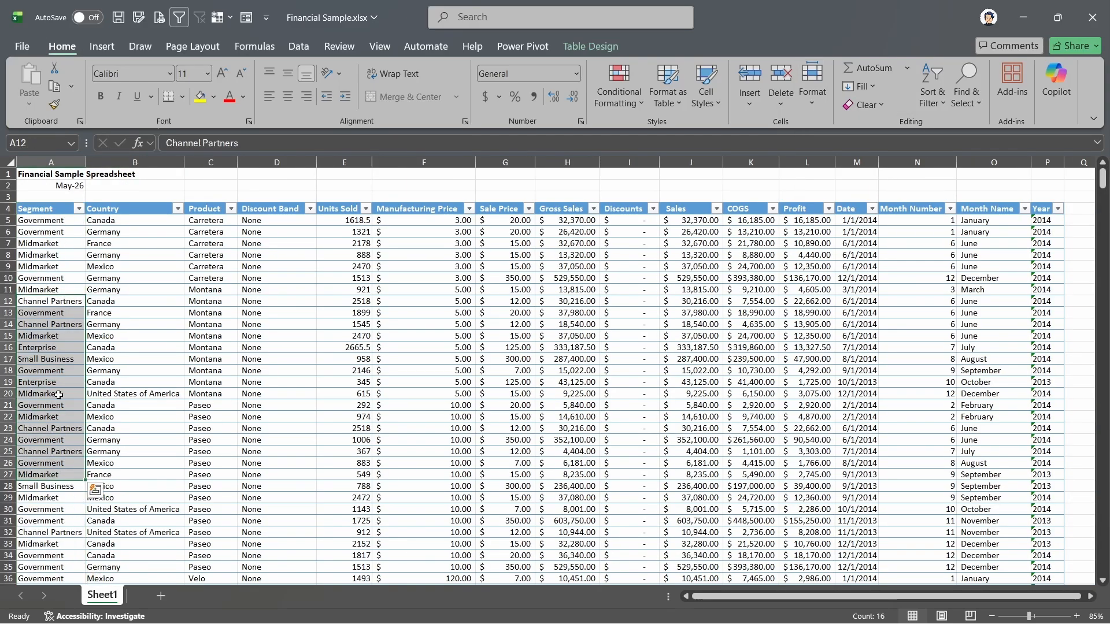
left_click(36, 204)
left_click(30, 174)
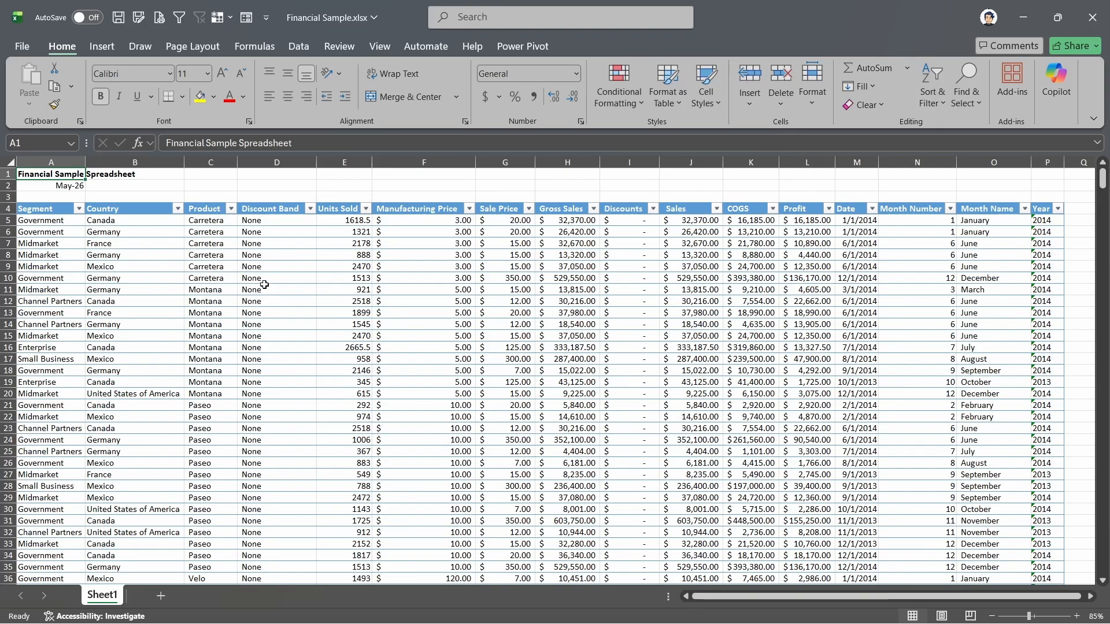
- Select the Segment column from header A4 to the table's last row and bring the active cell back into view, keeping the selection
left_click(53, 209)
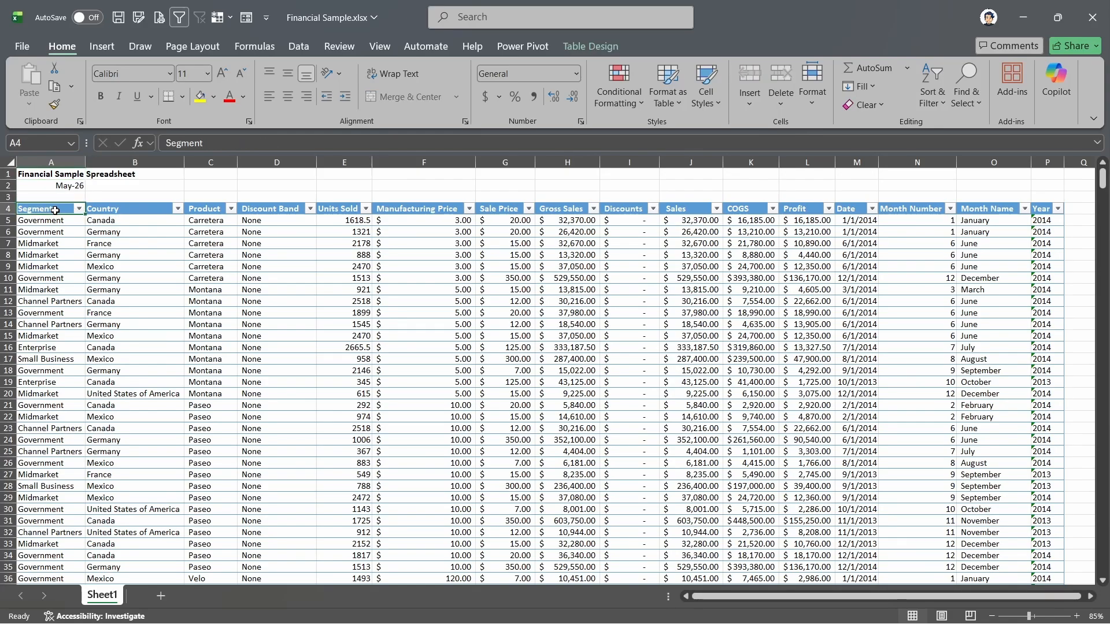
key("ctrl+shift+Down")
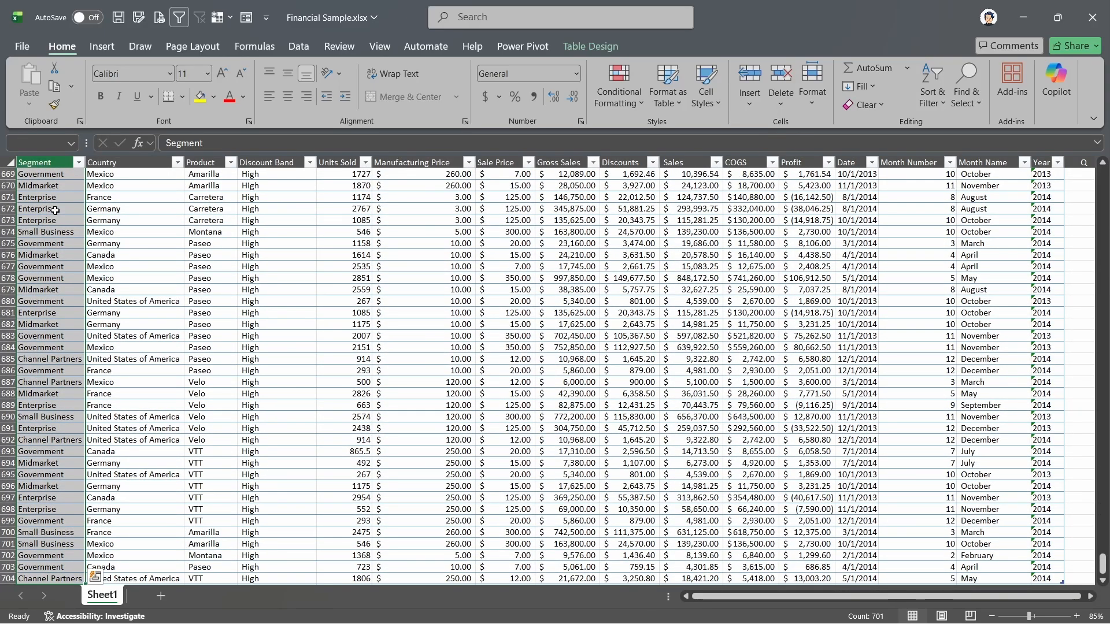
key("ctrl+BackSpace")
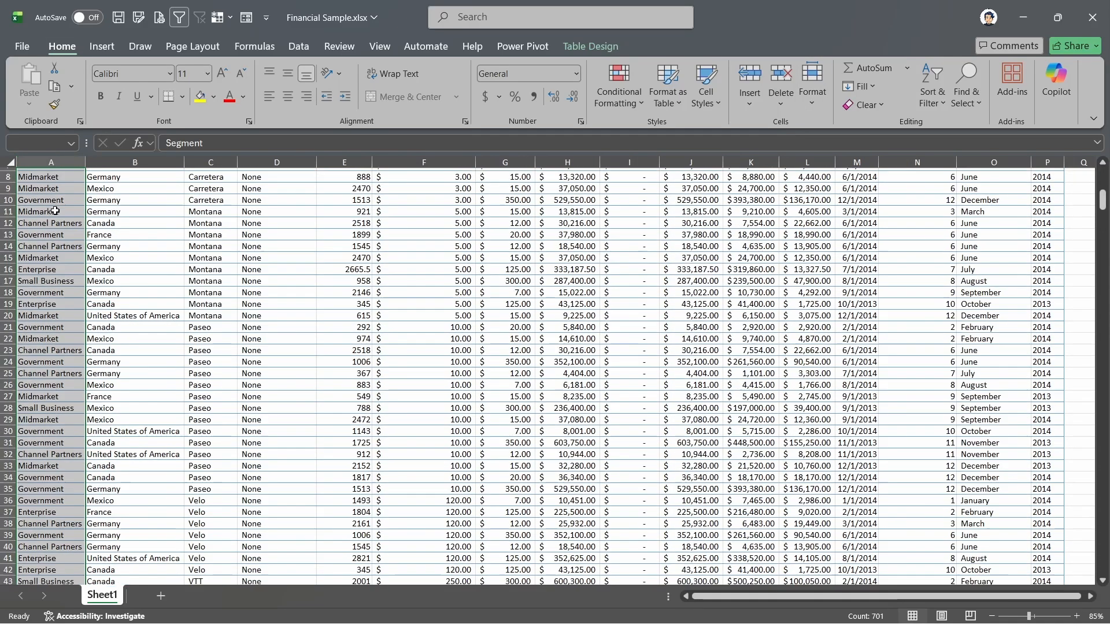